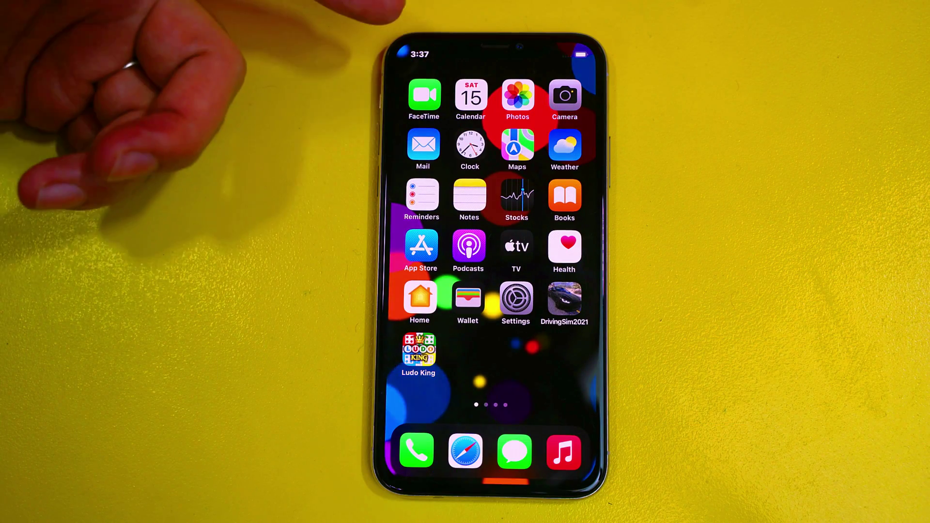
Select and delete every photo in the Photos Recents album.
click(518, 97)
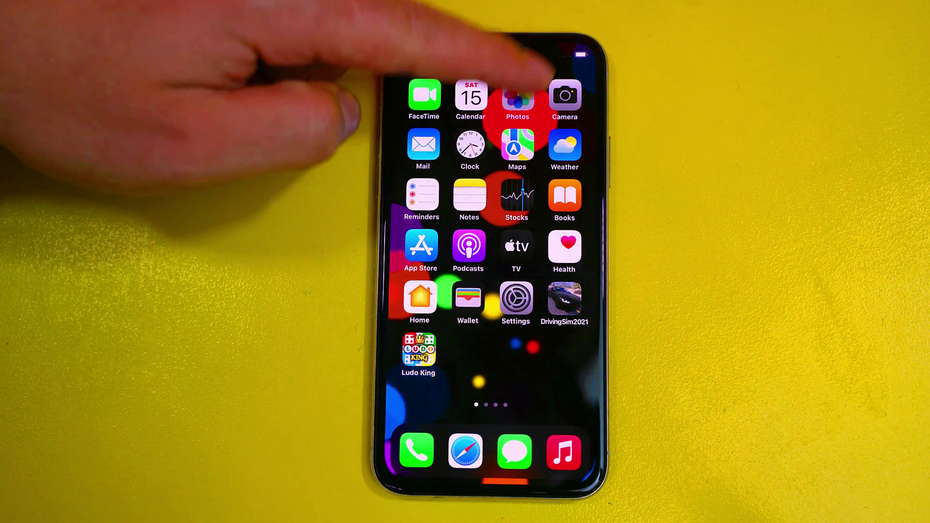
click(443, 179)
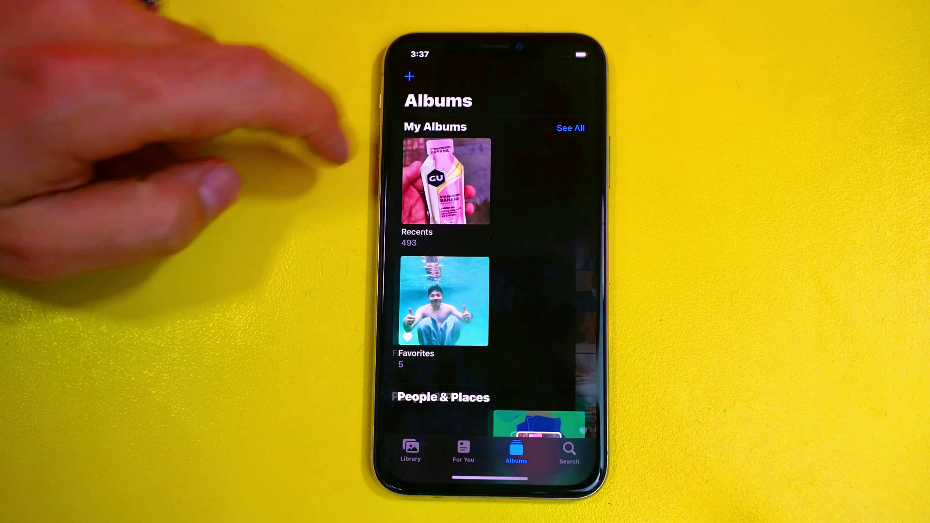
scroll(416, 310, up, 20)
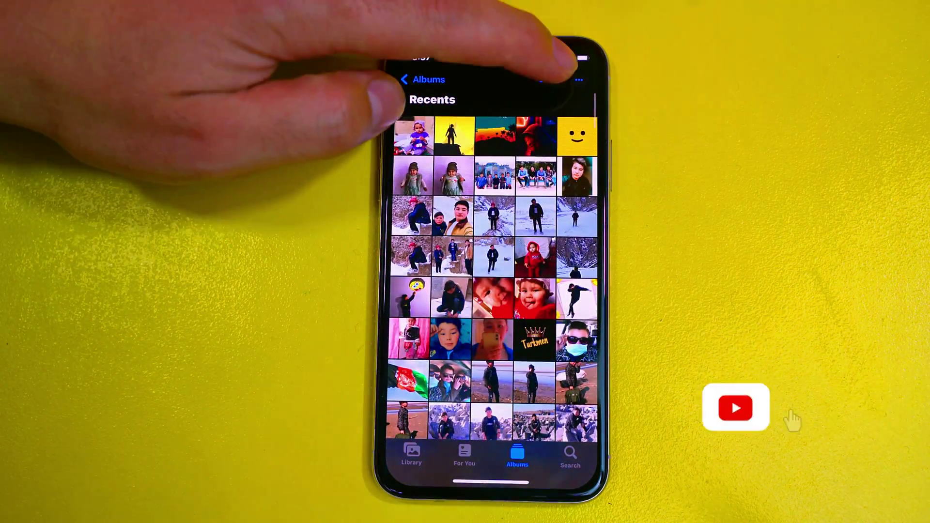
click(550, 80)
drag(414, 138, 434, 438)
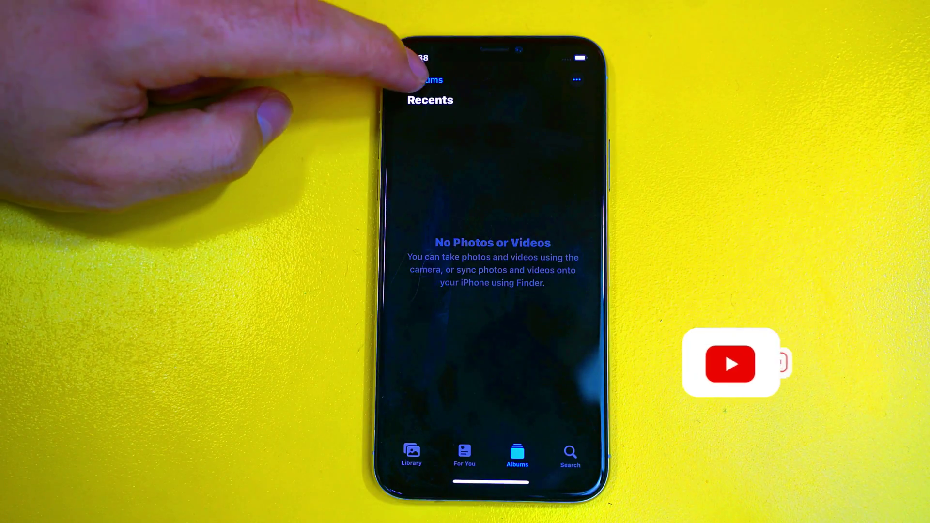
click(411, 80)
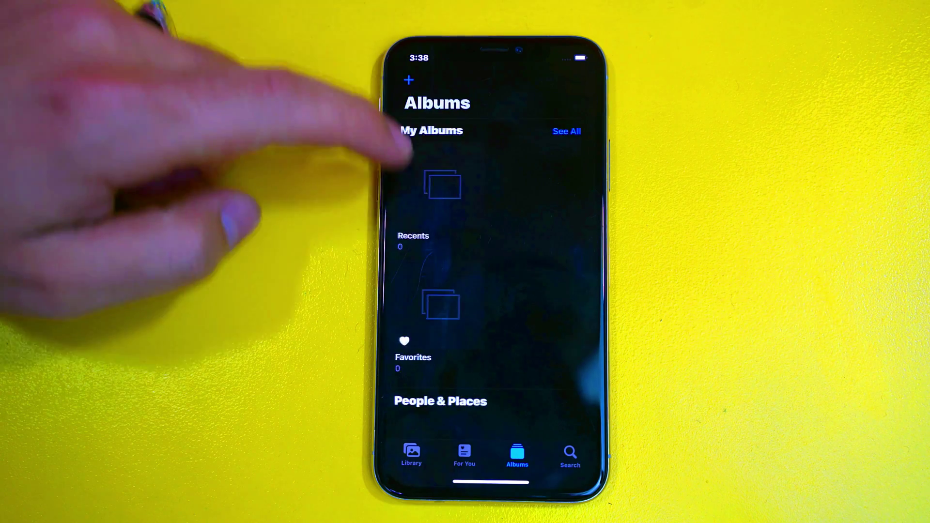
Permanently delete all 493 items from the Recently Deleted album.
scroll(484, 266, down, 5)
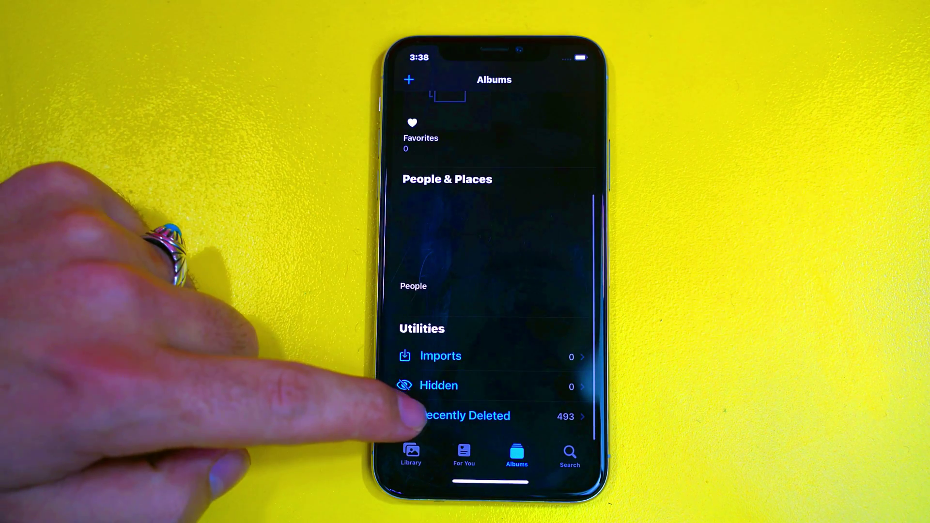
click(417, 406)
click(547, 80)
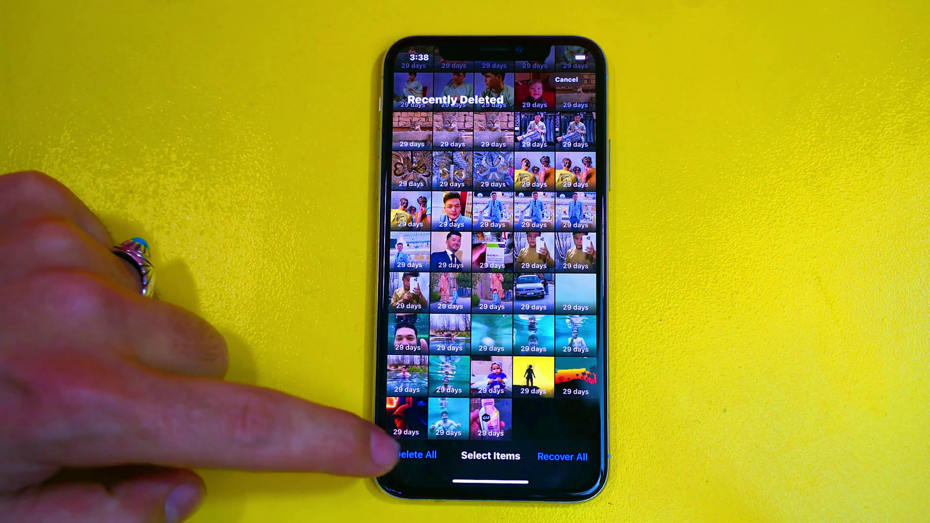
click(411, 452)
click(438, 415)
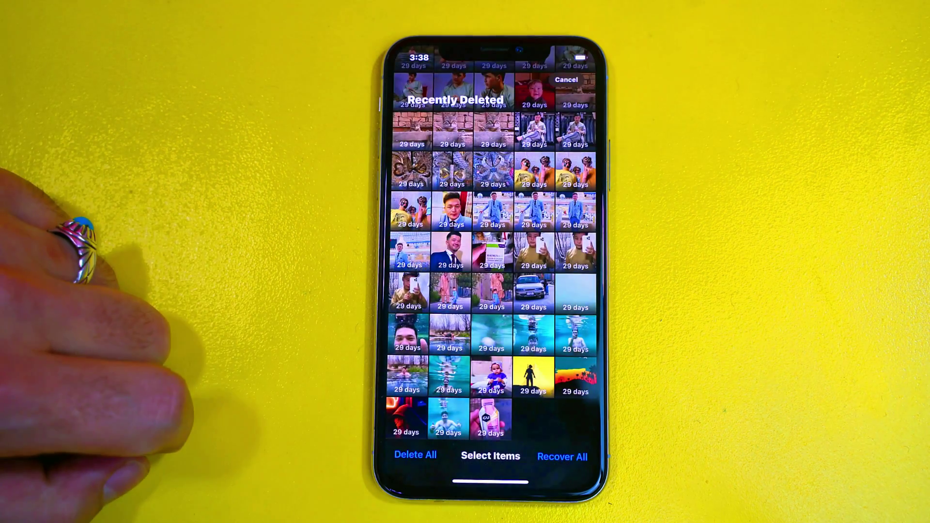
Check that Recents is now empty and return to the home screen.
click(422, 80)
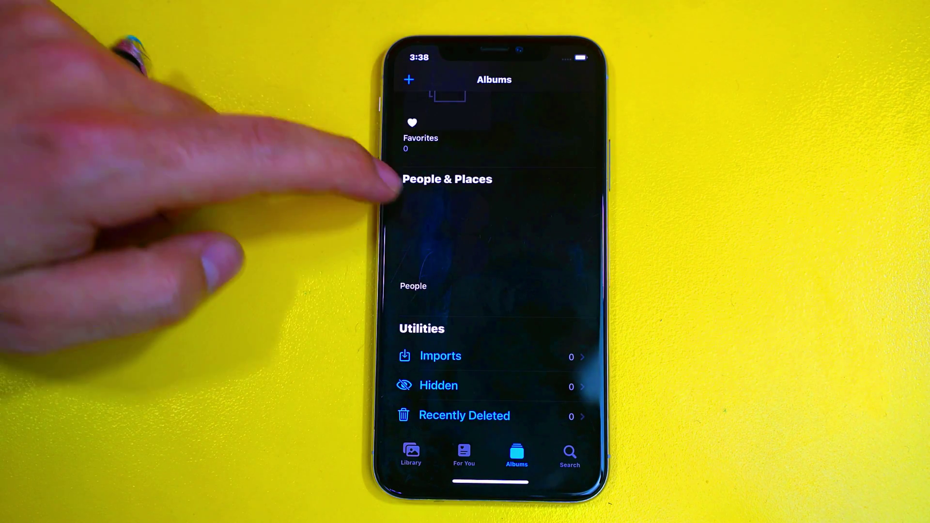
scroll(484, 272, up, 10)
click(441, 204)
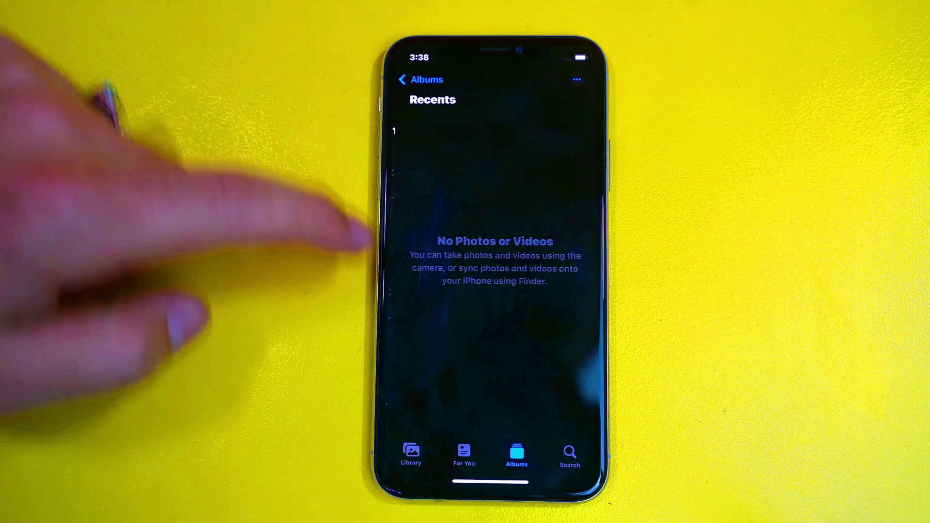
drag(478, 483, 458, 221)
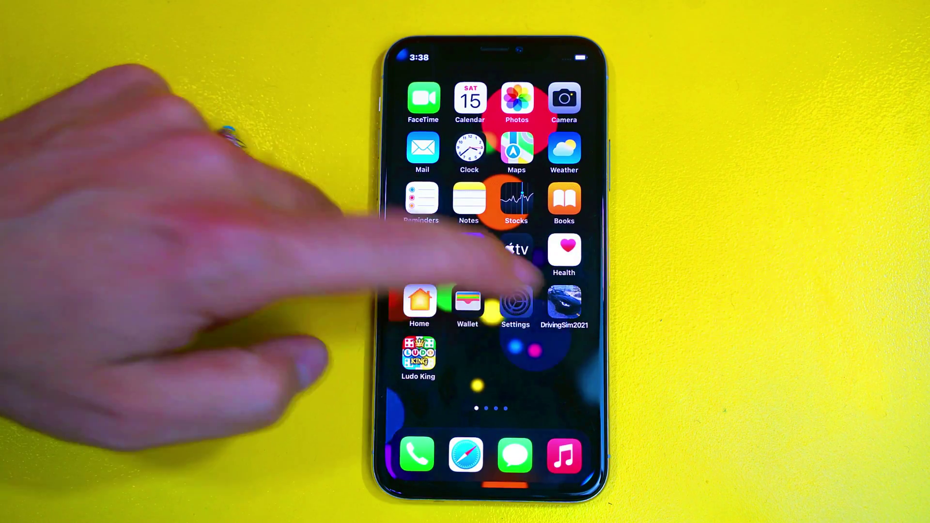
click(515, 303)
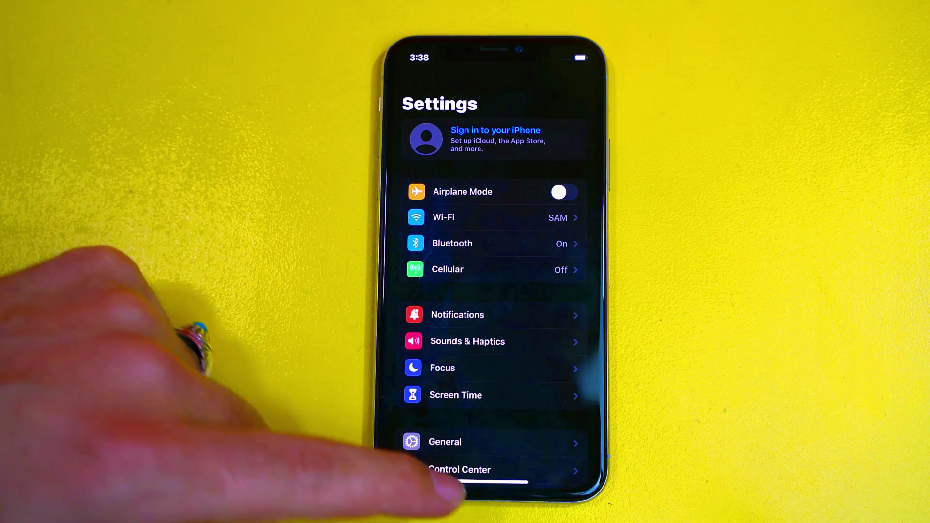
drag(488, 482, 405, 197)
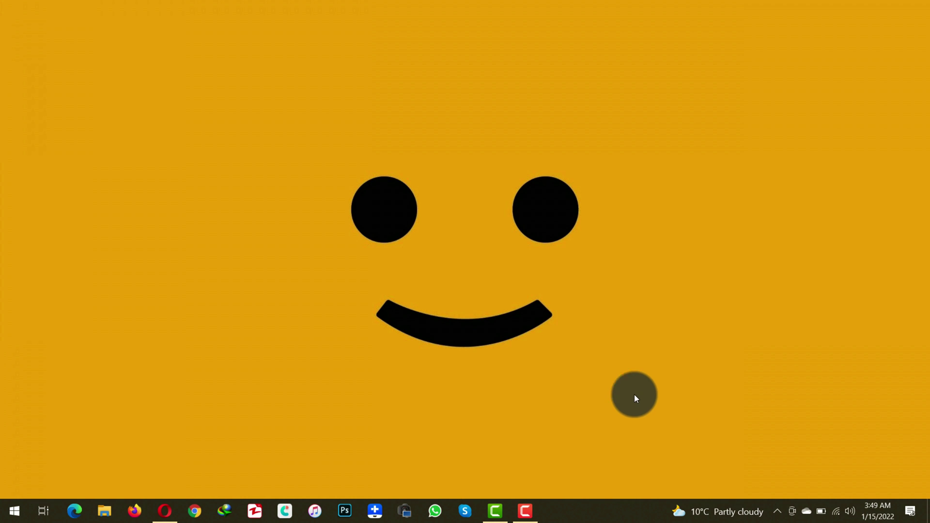
click(160, 512)
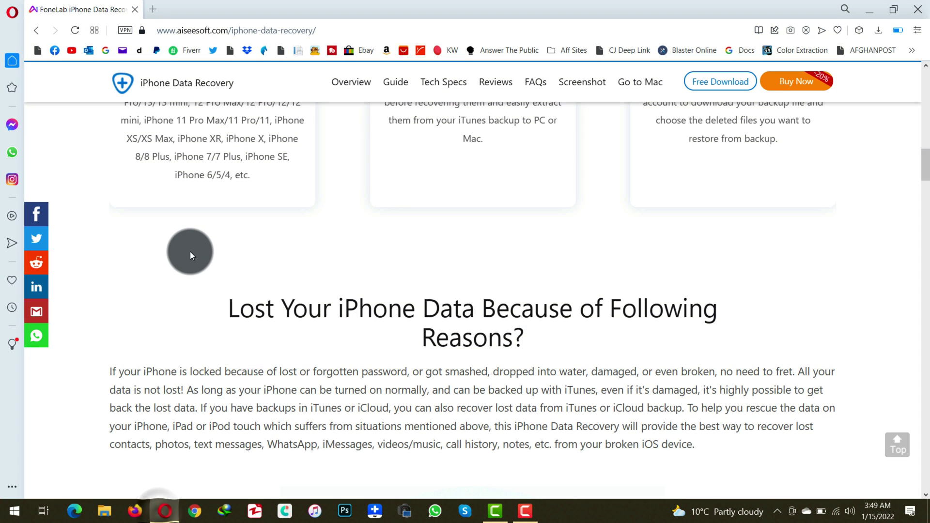
scroll(217, 218, up, 8)
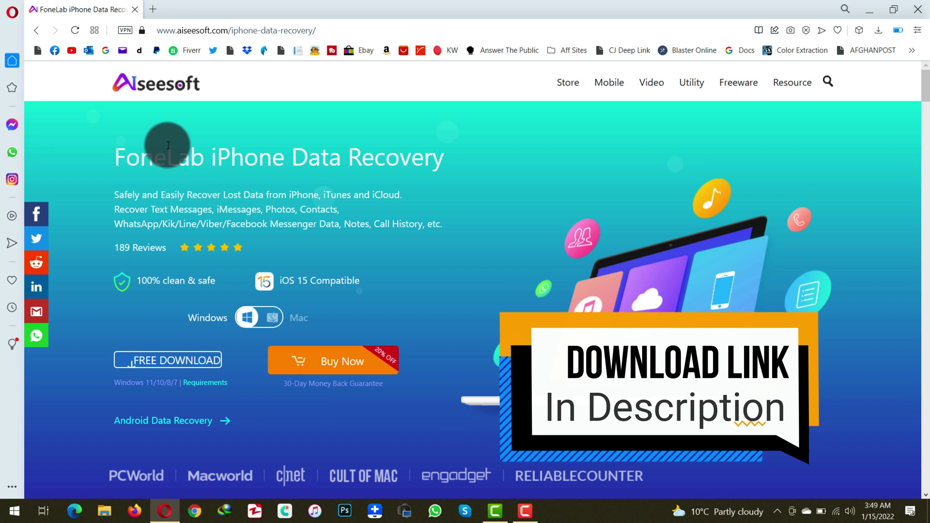
triple_click(176, 154)
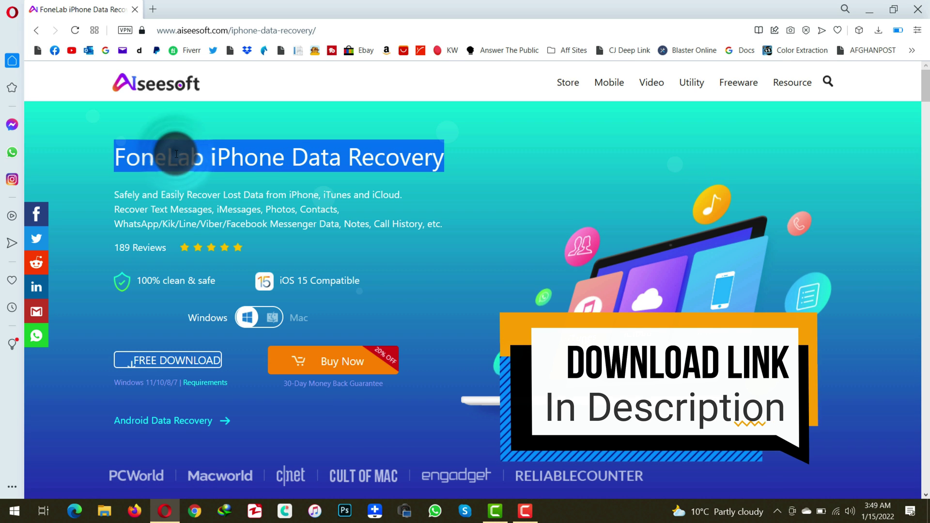
click(308, 210)
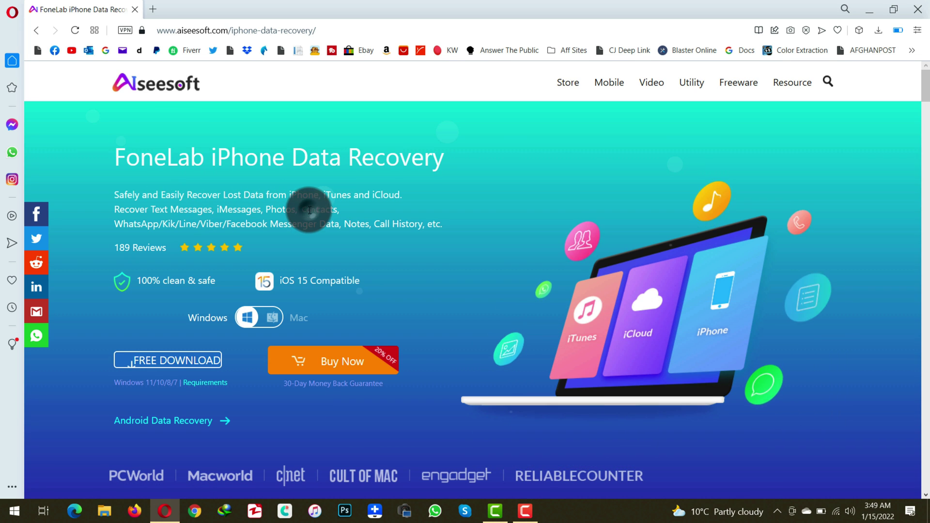
scroll(310, 210, down, 5)
scroll(310, 210, down, 10)
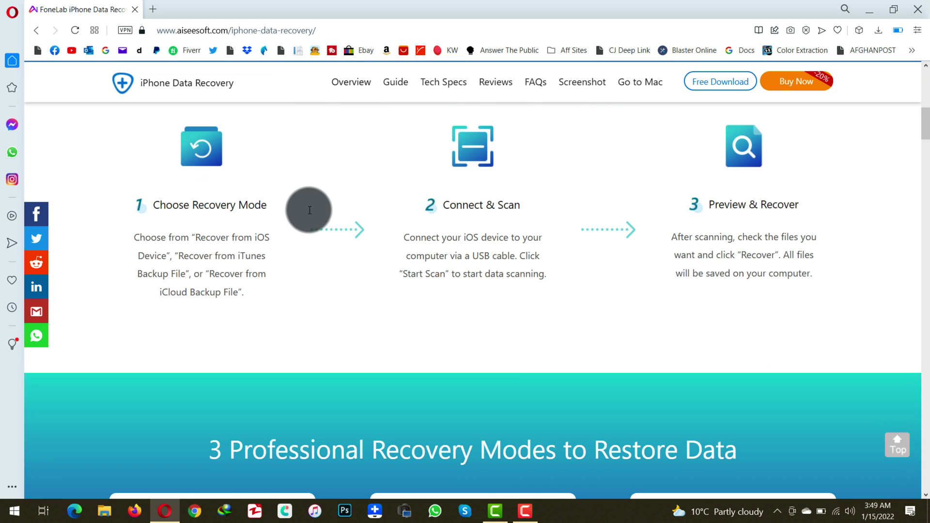
scroll(309, 210, down, 8)
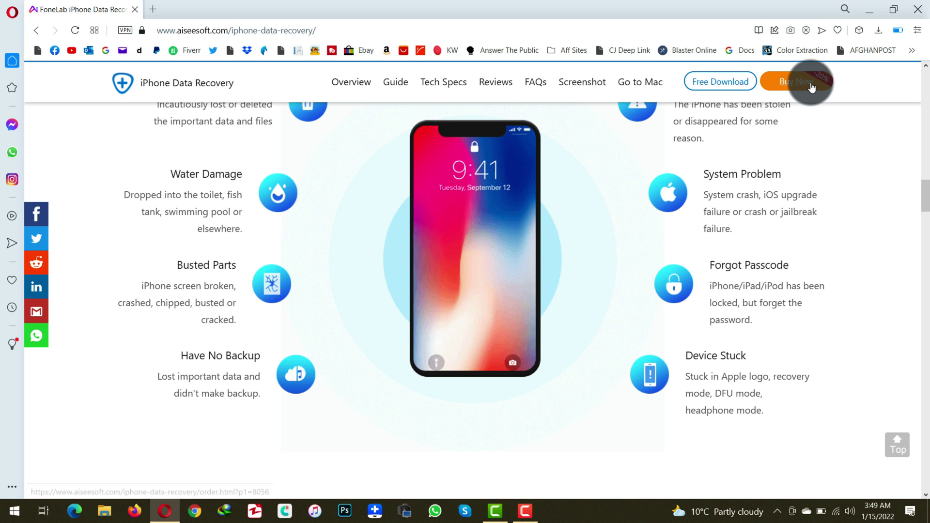
Minimise the browser and launch FoneLab iPhone Data Recovery from the Start menu.
click(867, 14)
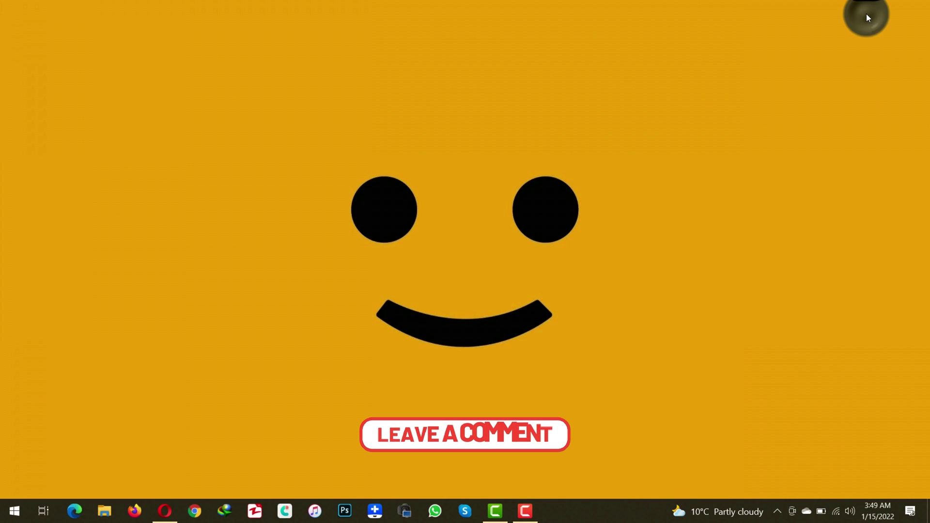
click(15, 511)
click(83, 358)
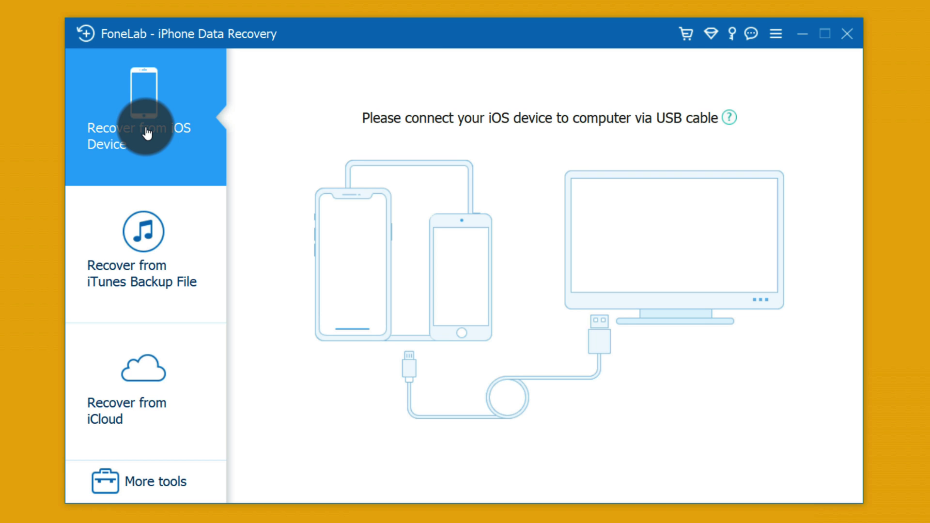
Look over the iTunes and iCloud recovery modes, then select Recover from iOS Device.
click(154, 237)
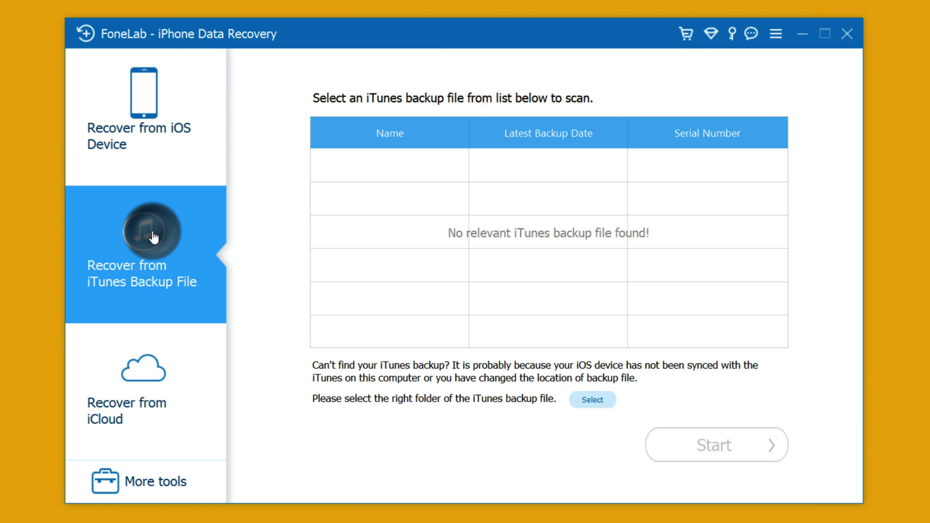
click(135, 375)
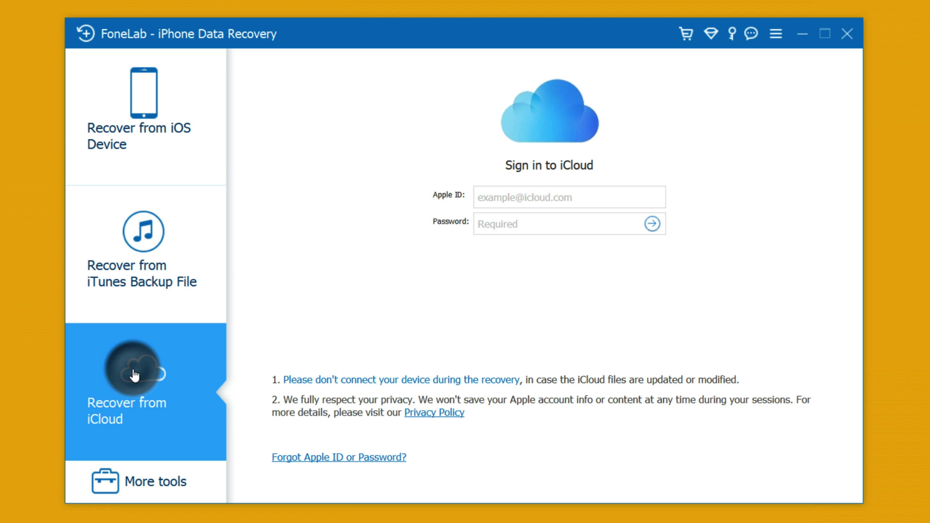
click(129, 291)
click(142, 156)
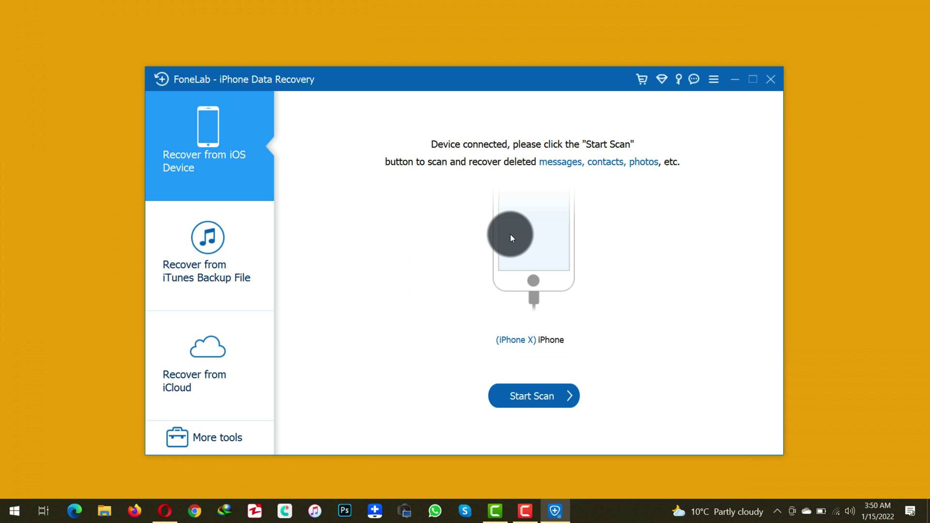
Start scanning the connected iPhone X and dismiss the scanning tips banner.
click(533, 399)
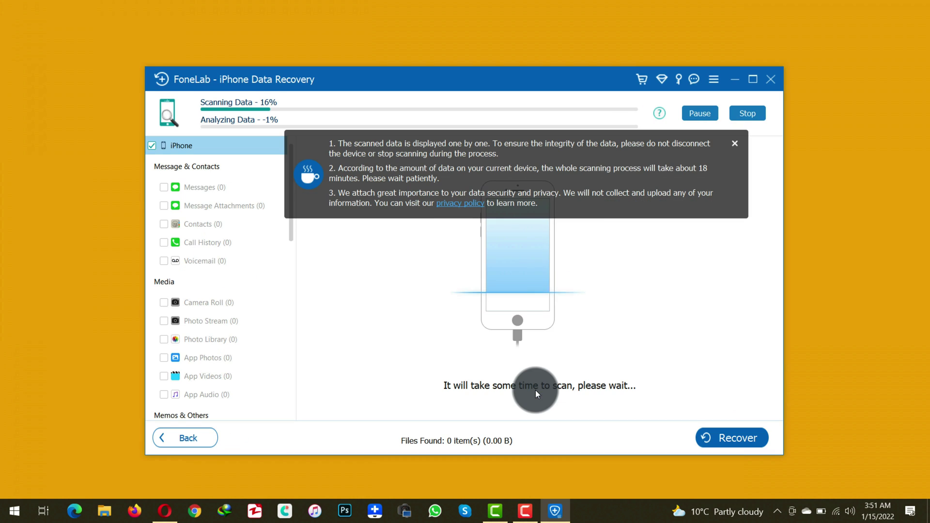
click(734, 141)
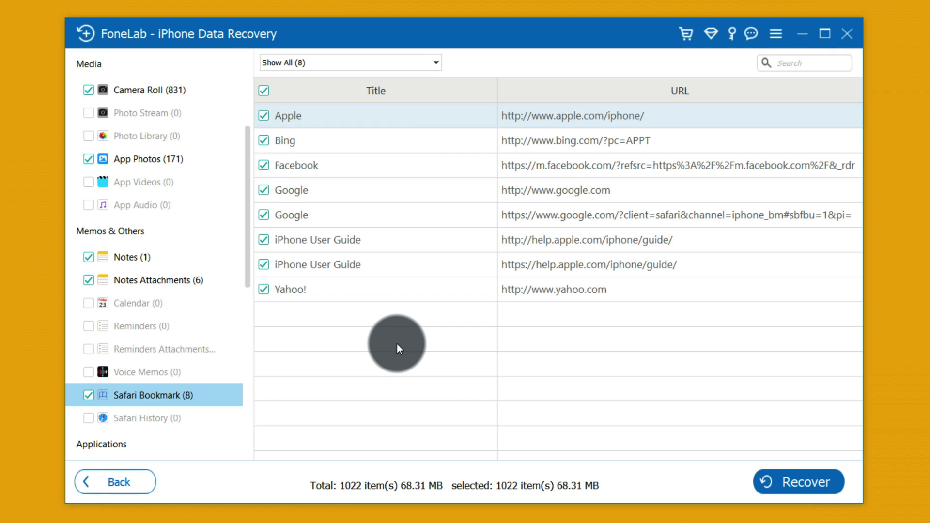
click(159, 95)
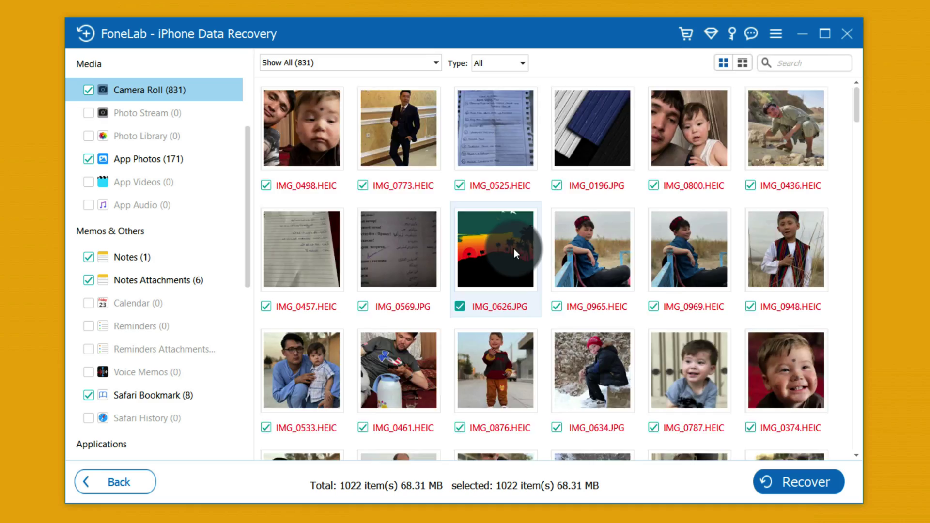
scroll(514, 248, down, 10)
scroll(514, 248, down, 10)
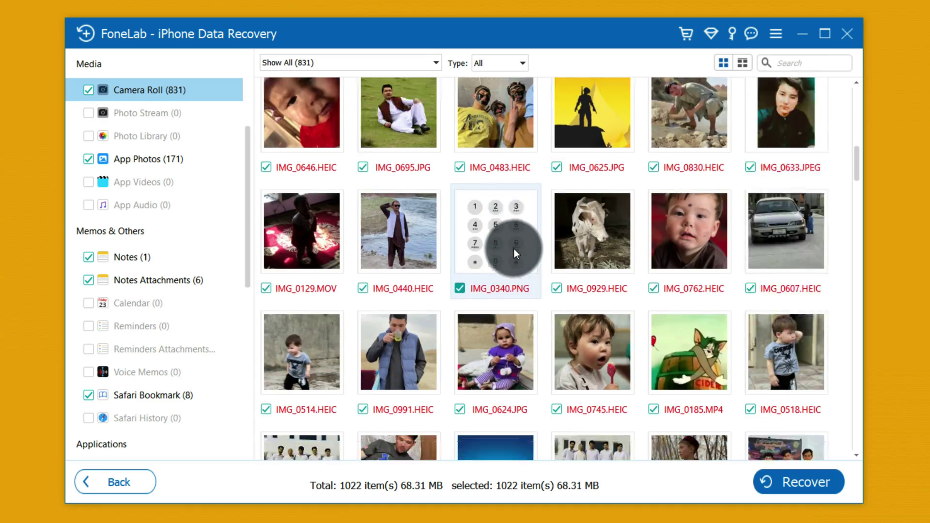
scroll(513, 248, down, 10)
scroll(514, 248, down, 3)
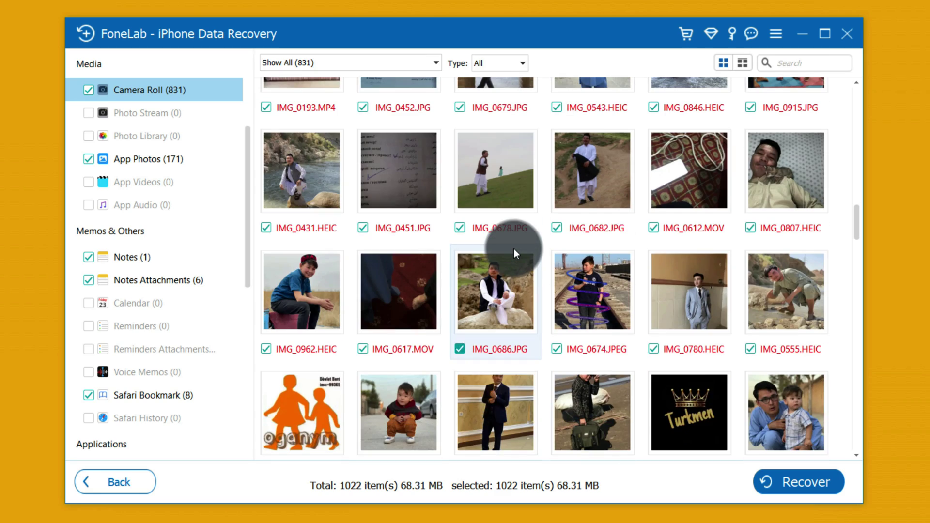
scroll(514, 249, down, 10)
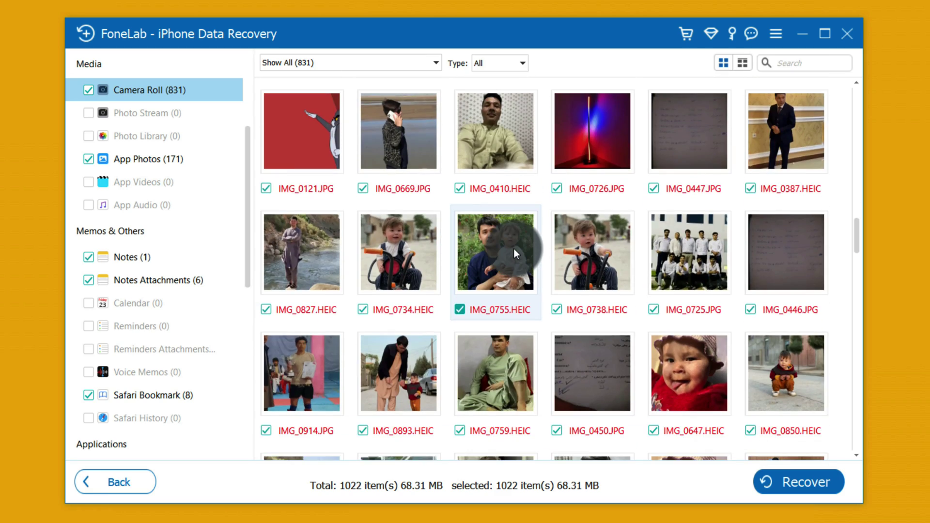
scroll(514, 249, down, 5)
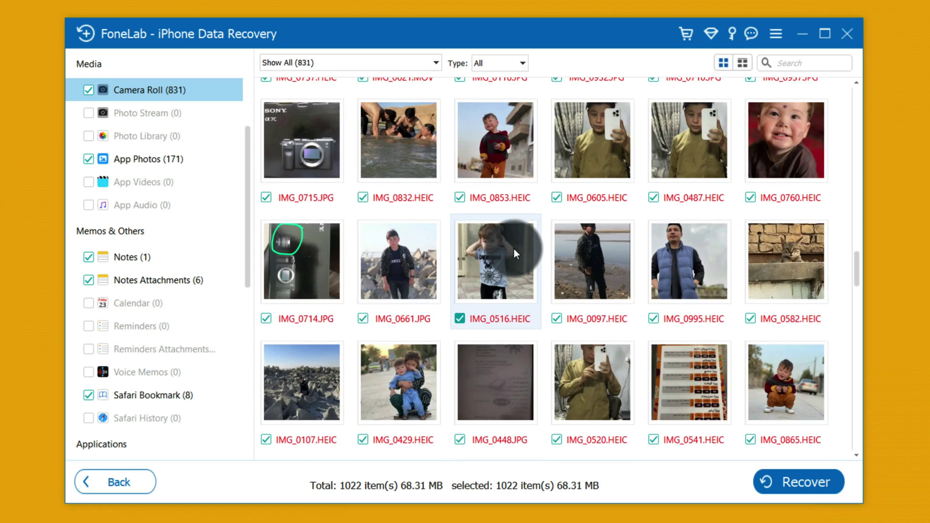
Recover all 1022 selected items with the Desktop as the output folder.
click(794, 482)
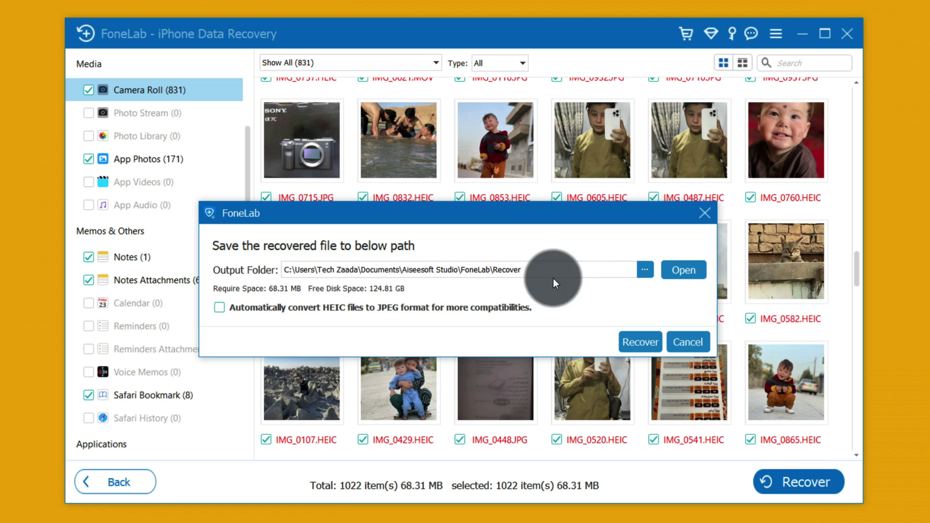
click(643, 270)
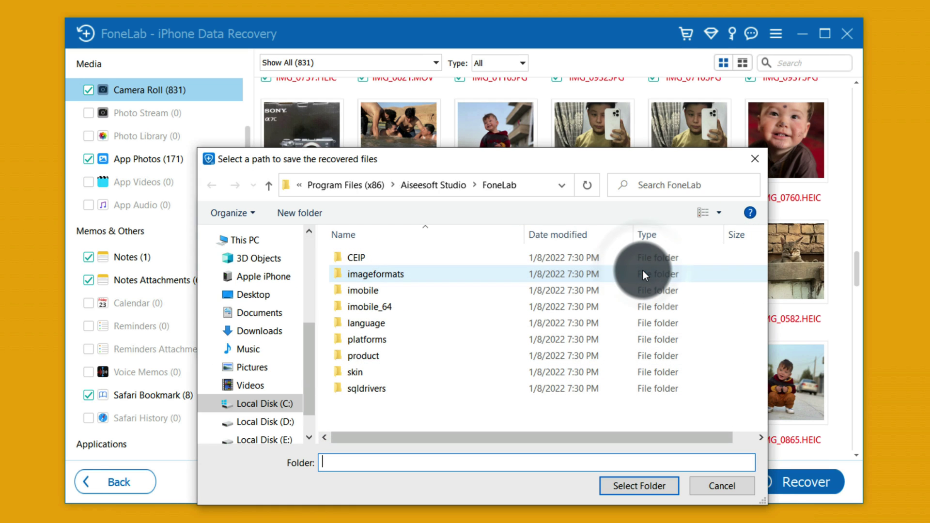
click(250, 295)
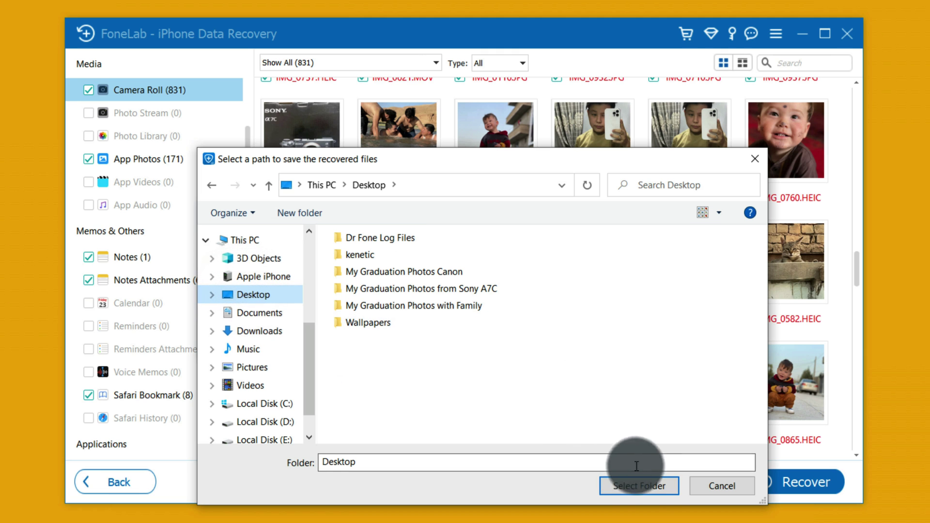
click(644, 486)
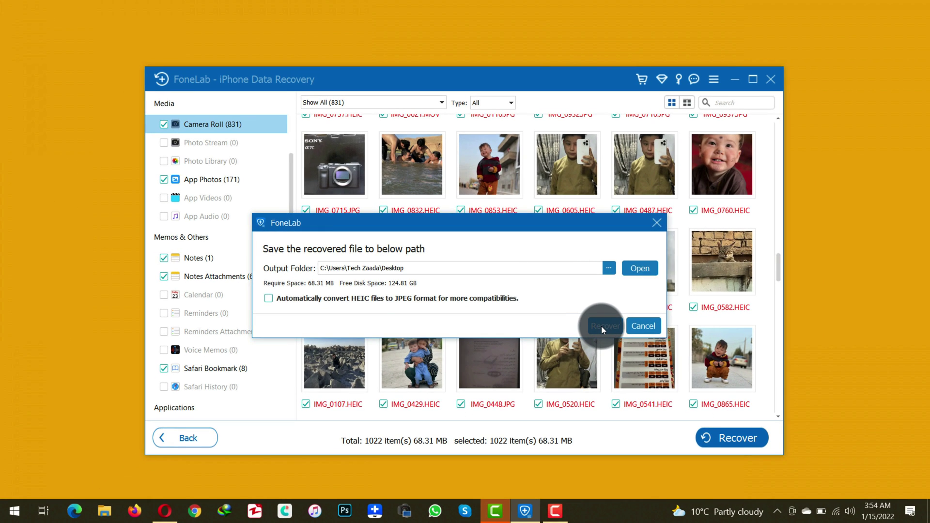
click(635, 342)
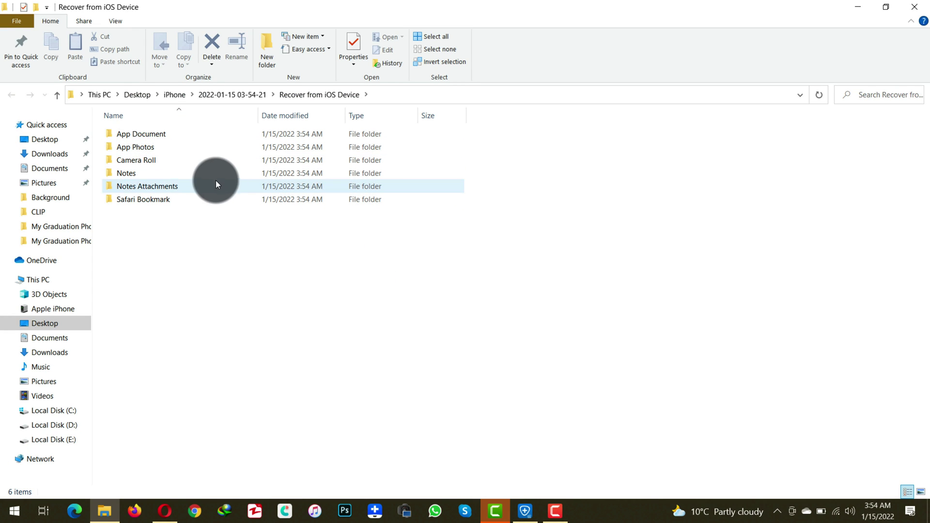
Open the recovered Camera Roll folder and scroll through its 831 photos and videos.
double_click(193, 158)
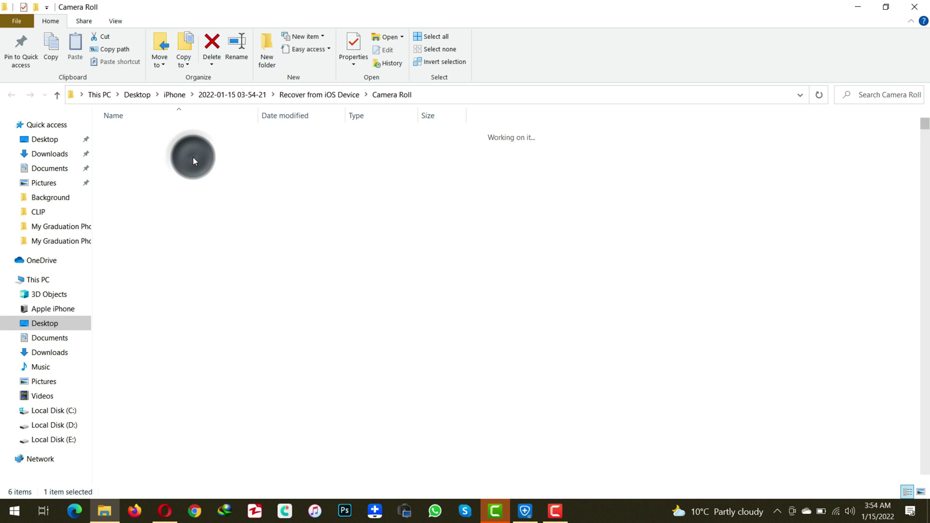
scroll(412, 240, down, 3)
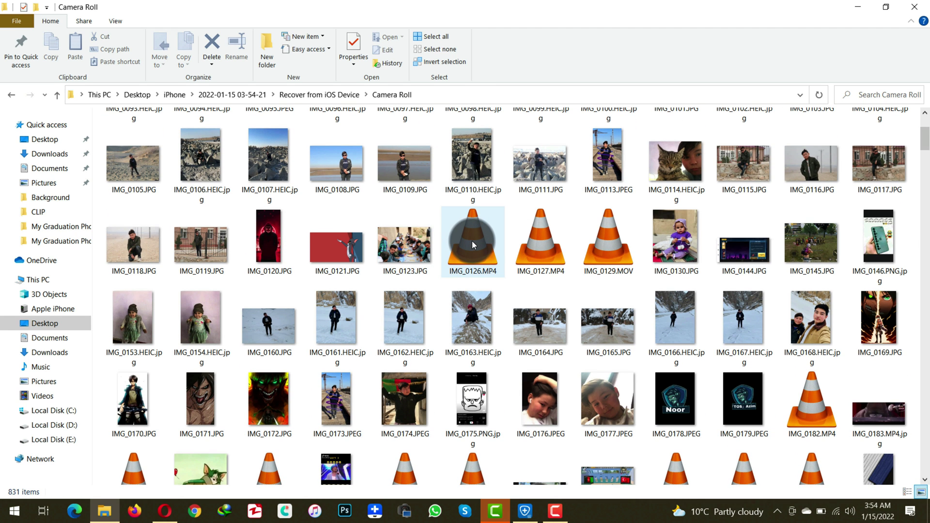
scroll(472, 241, down, 2)
scroll(472, 240, down, 3)
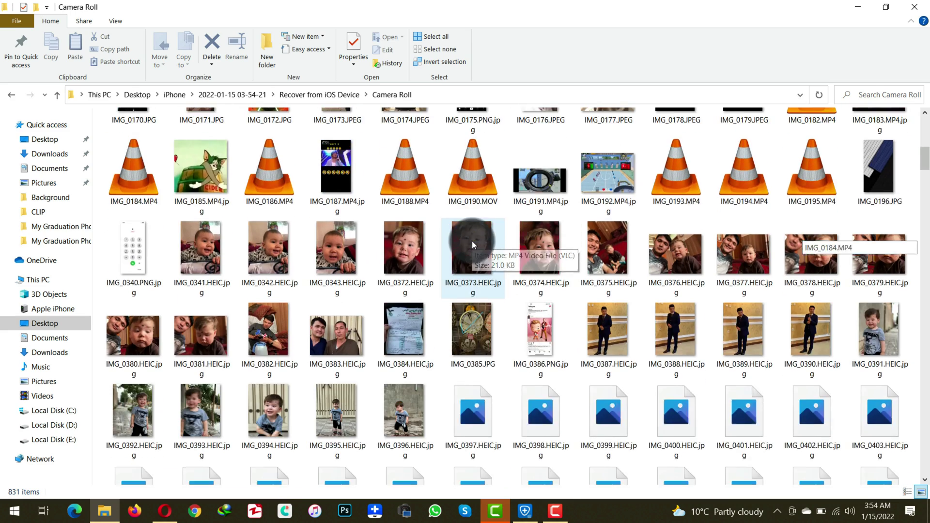
scroll(472, 240, down, 15)
click(757, 214)
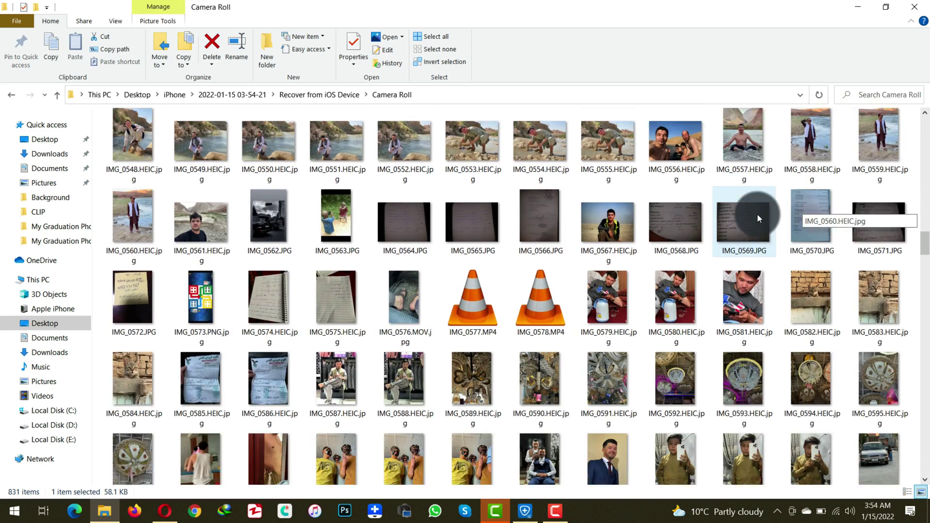
scroll(757, 214, down, 7)
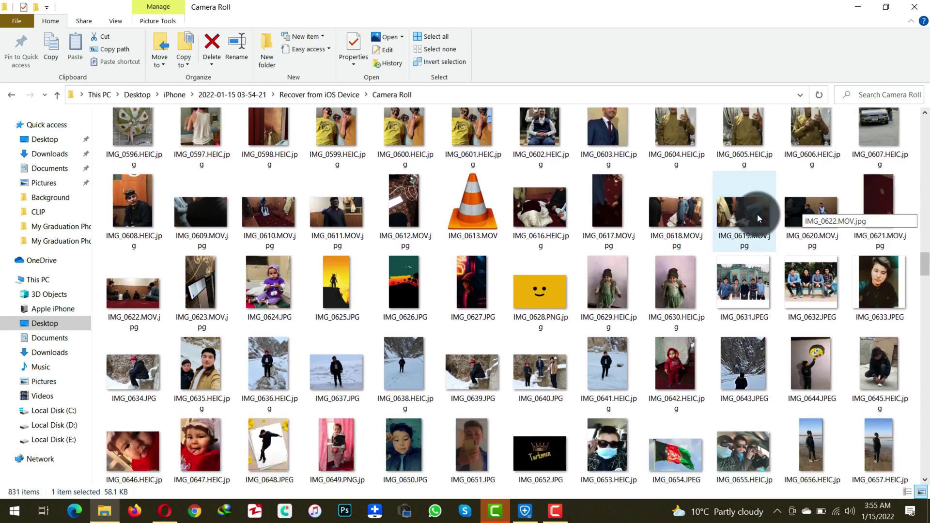
scroll(757, 214, down, 9)
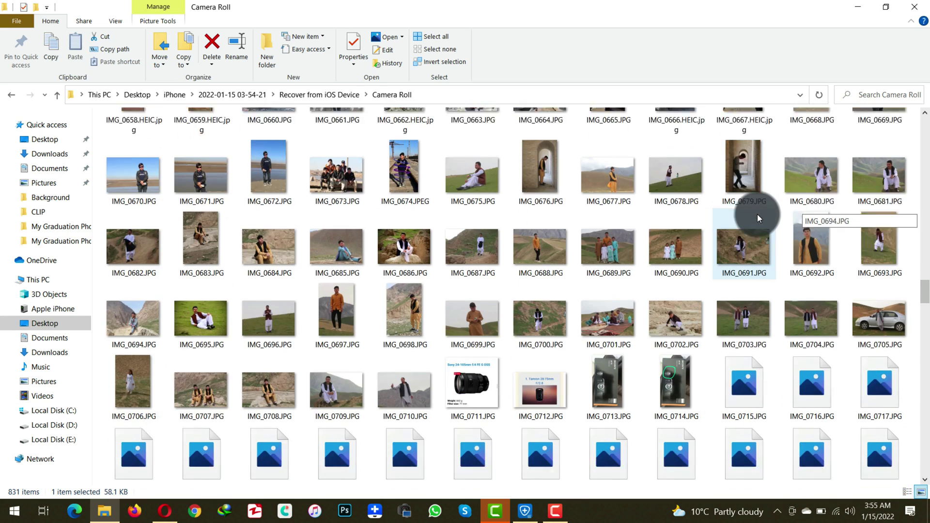
scroll(758, 215, down, 7)
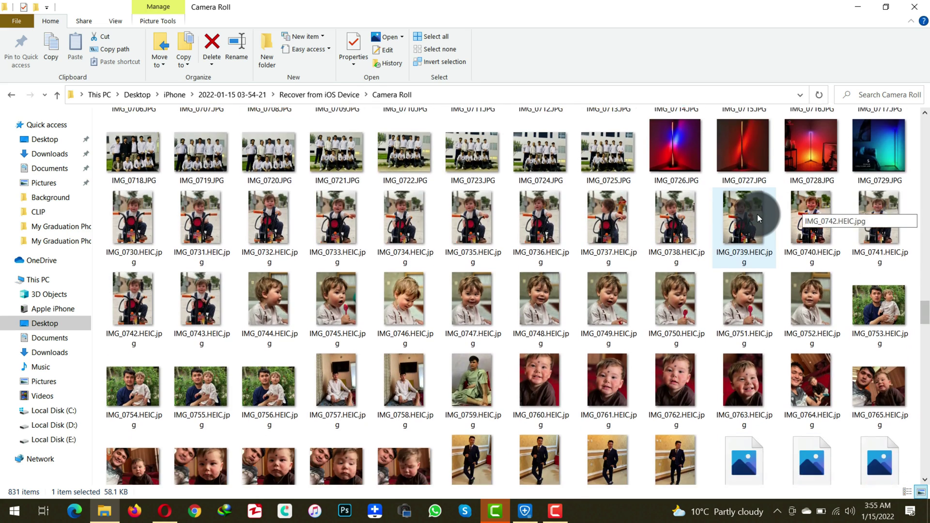
scroll(757, 215, down, 4)
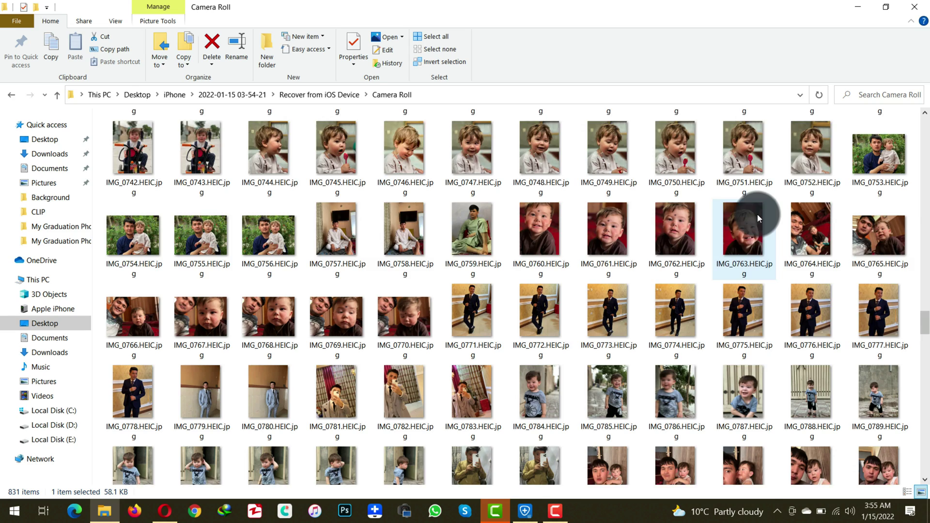
scroll(758, 214, down, 8)
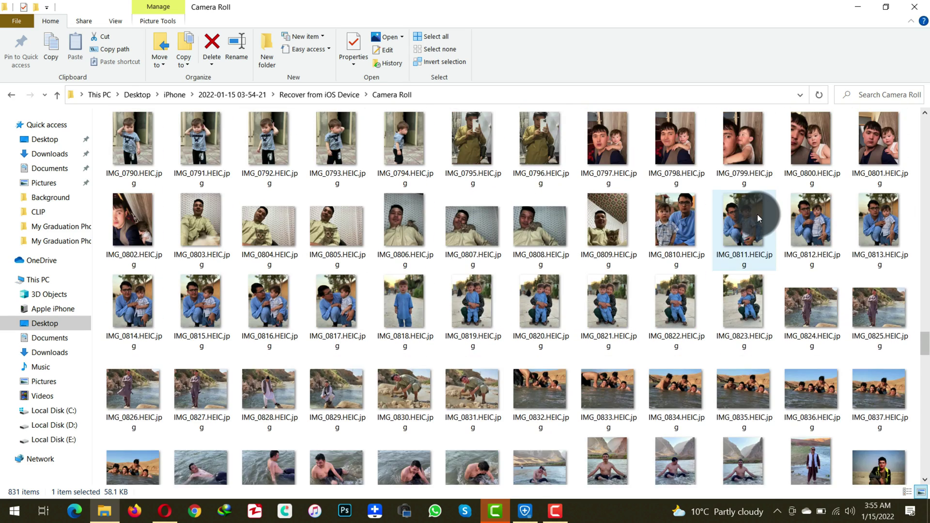
scroll(758, 214, down, 8)
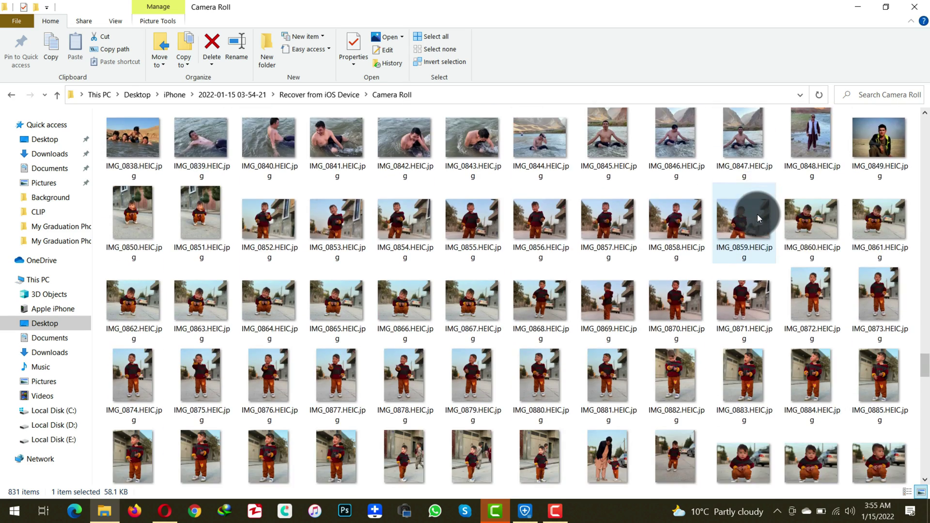
scroll(757, 215, down, 3)
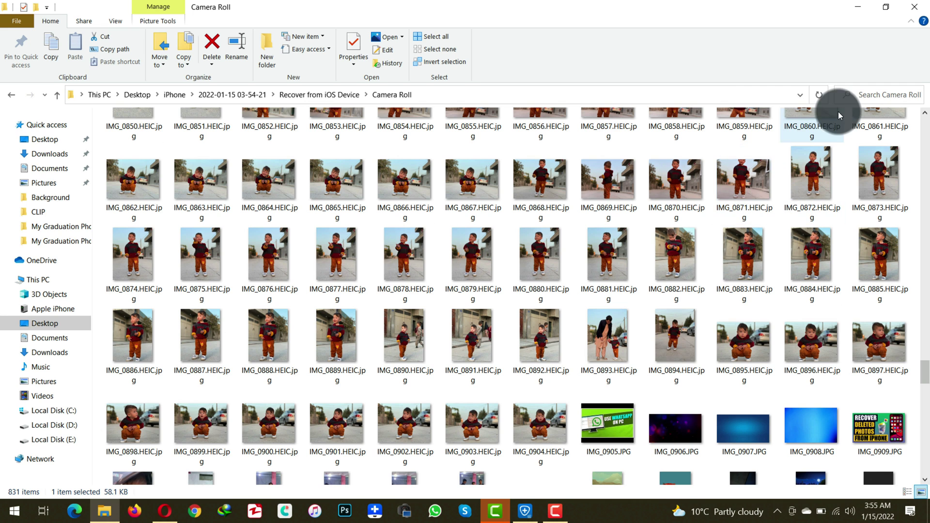
Return to FoneLab, close the FoneTrans offer, and close the Feedback form without submitting.
click(856, 6)
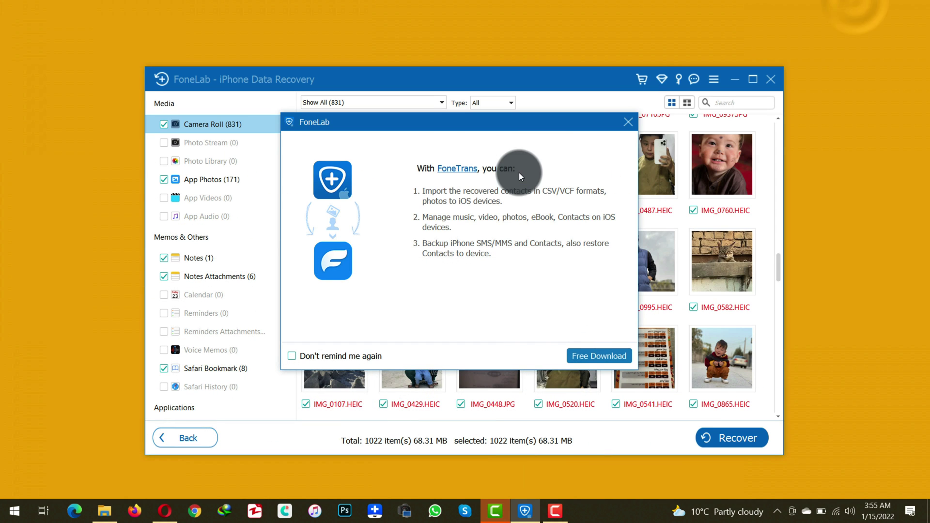
click(628, 122)
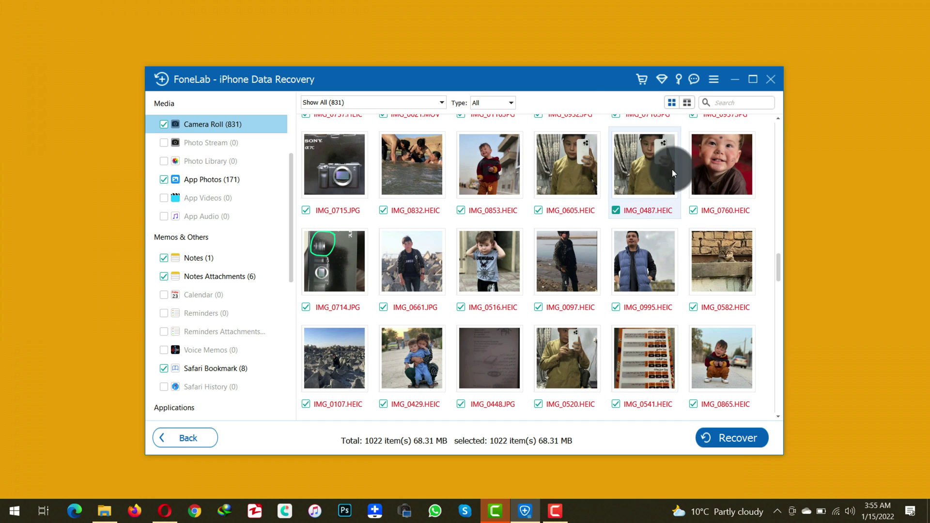
click(694, 80)
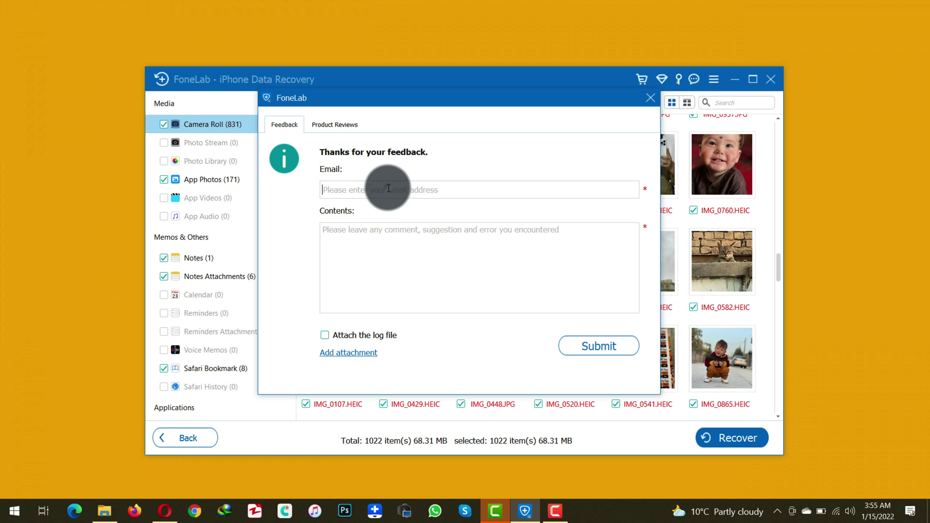
click(373, 230)
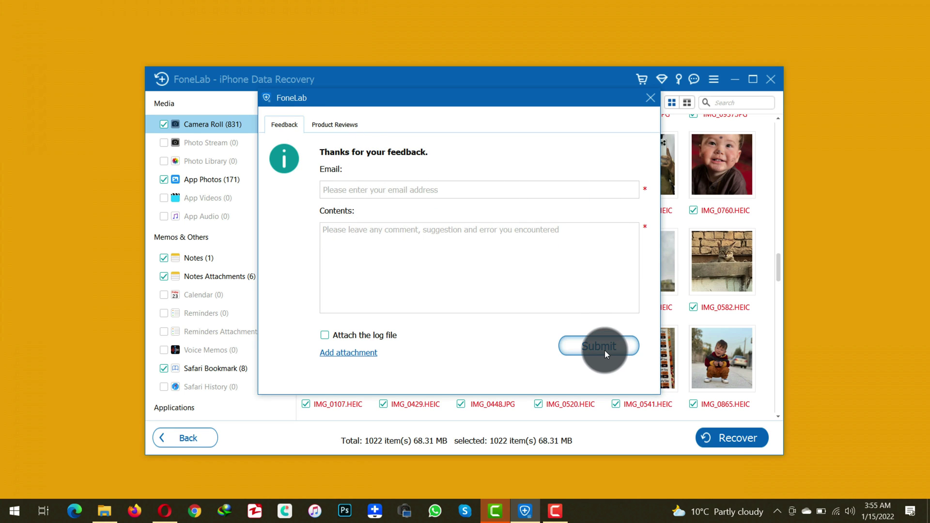
click(649, 99)
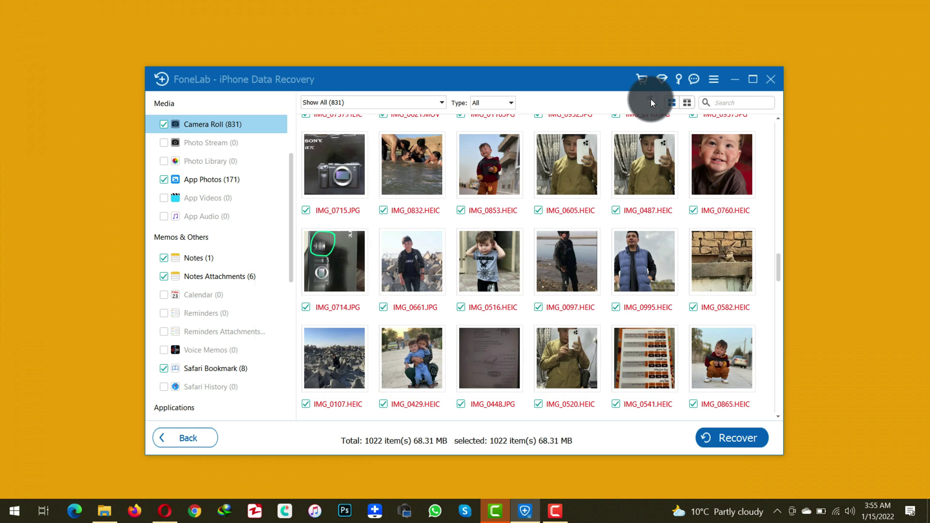
scroll(575, 274, down, 5)
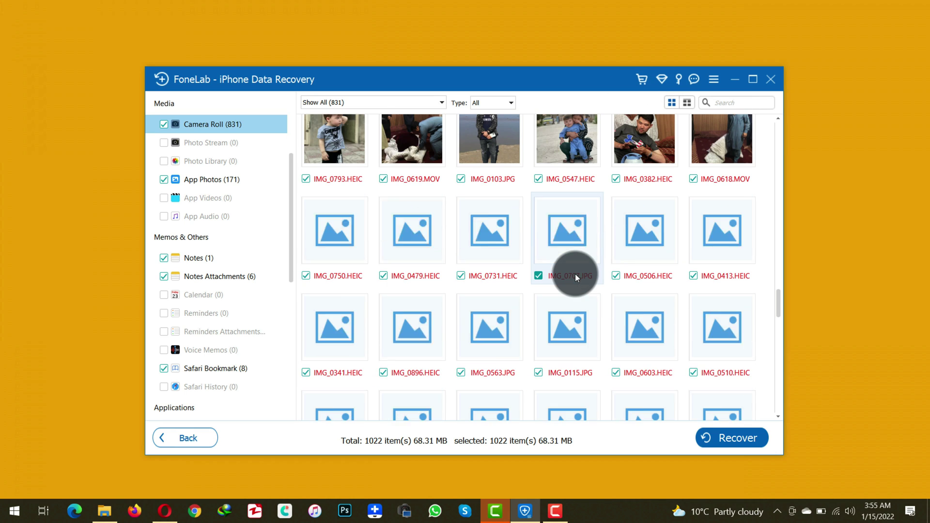